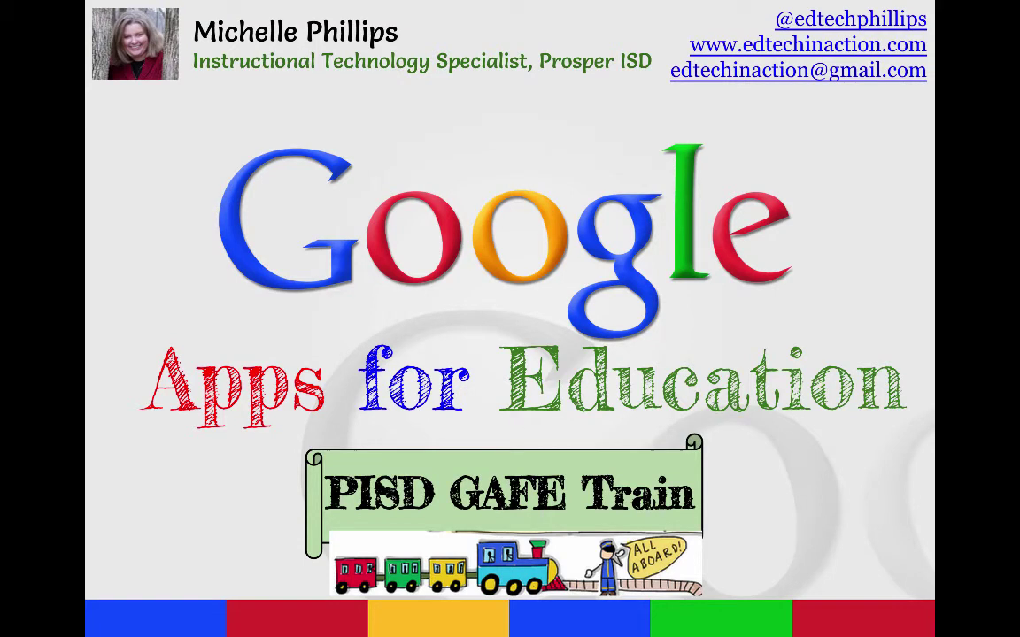
Advance the slideshow two slides to the 'Create a new Google Sheets file' slide.
{"action": "key", "text": "Right"}
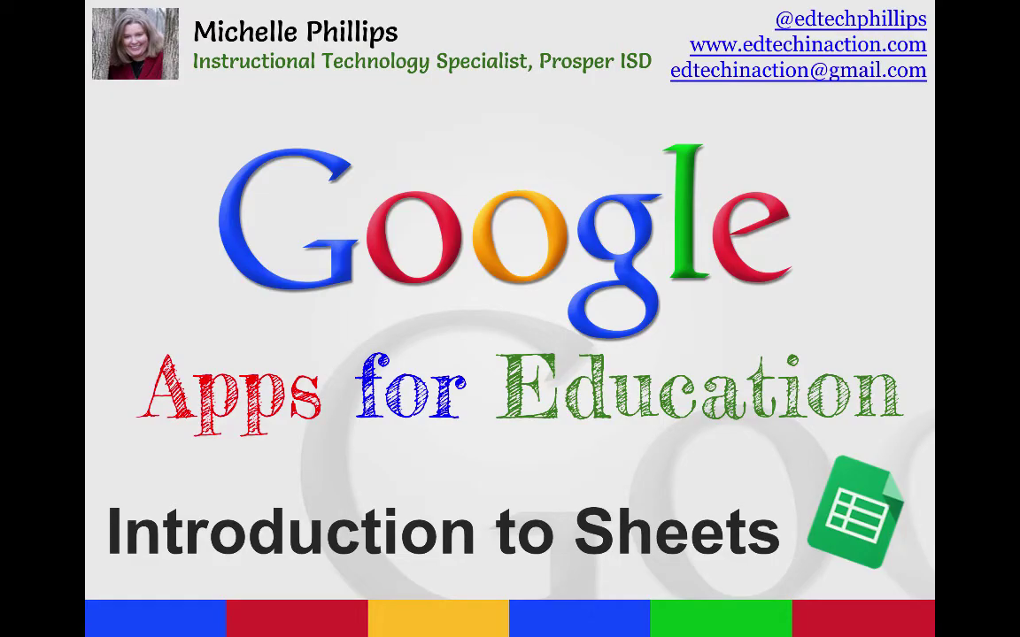
{"action": "key", "text": "Right"}
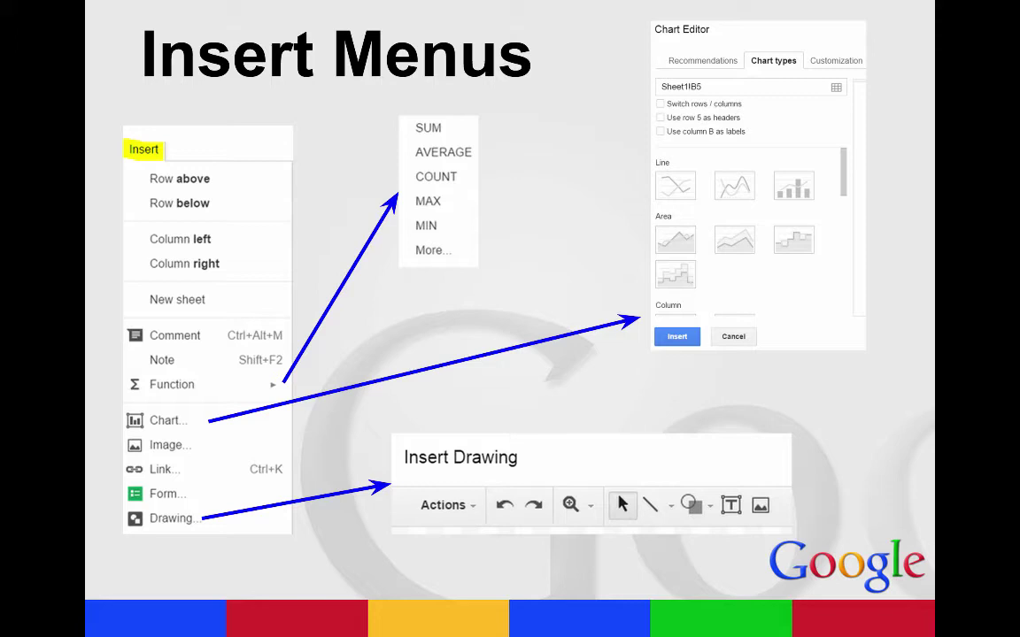
Advance past the Insert Images slide to the Format and Data Menus slide.
{"action": "key", "text": "Right"}
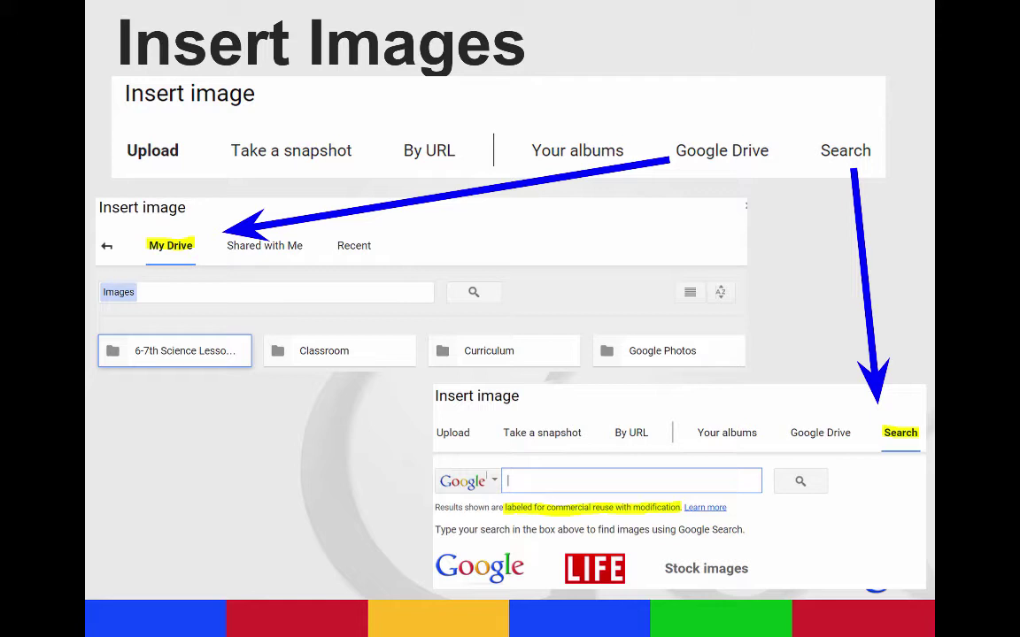
{"action": "key", "text": "Right"}
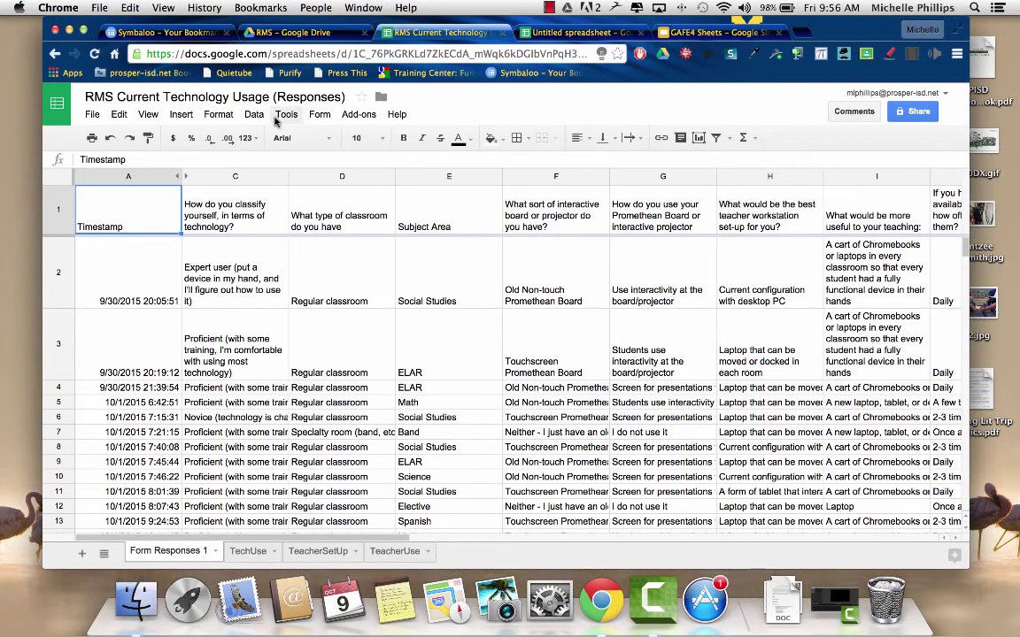
{"action": "left_click", "coordinate": [281, 117]}
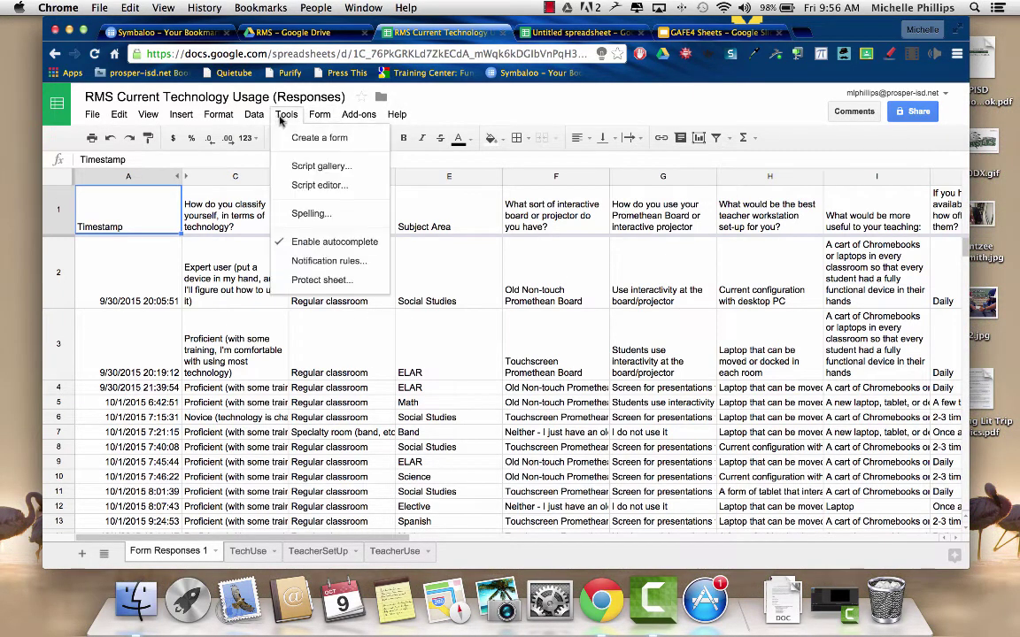
{"action": "left_click", "coordinate": [323, 264]}
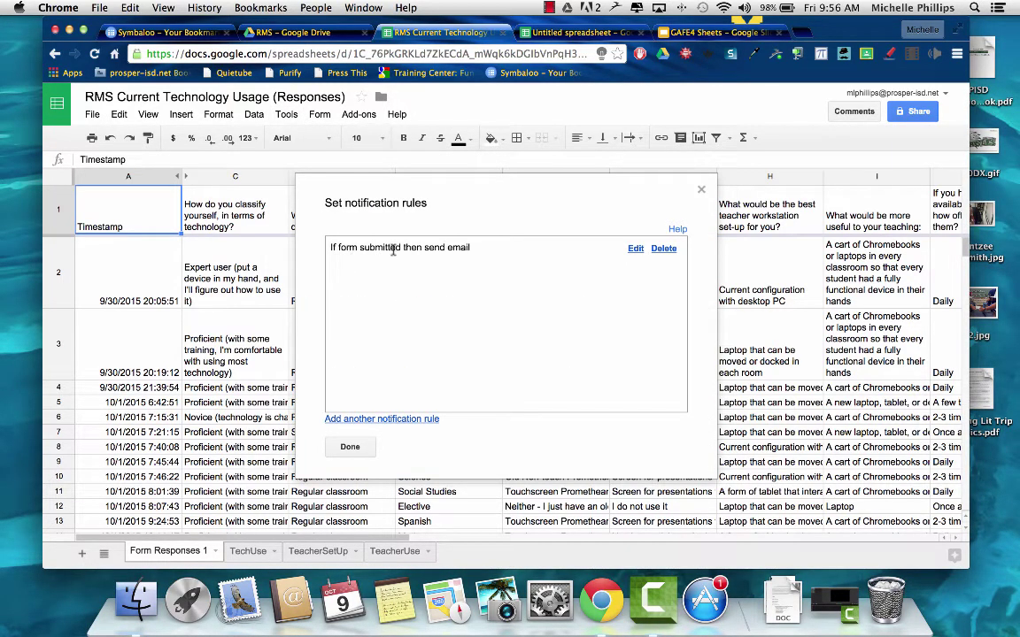
{"action": "left_click", "coordinate": [350, 447]}
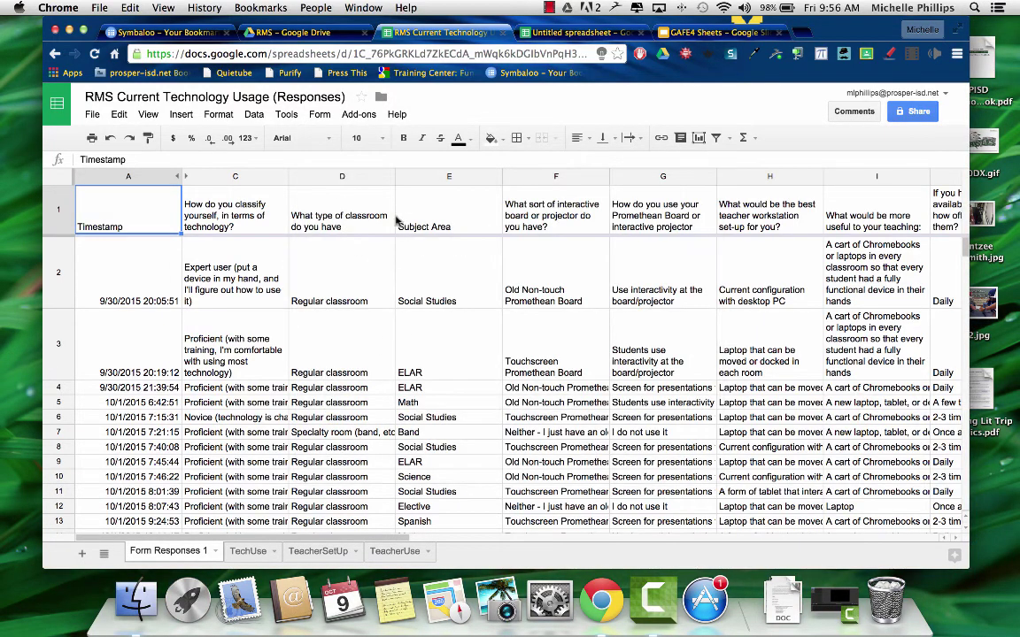
{"action": "scroll", "coordinate": [404, 332], "scroll_direction": "down", "scroll_amount": 2}
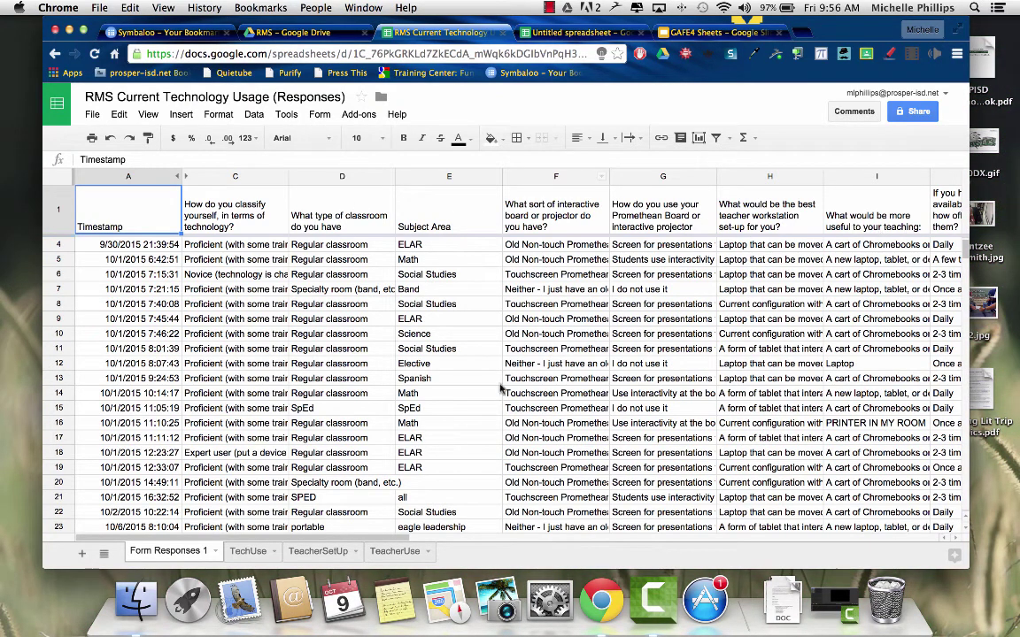
{"action": "left_click_drag", "start_coordinate": [393, 540], "coordinate": [532, 531]}
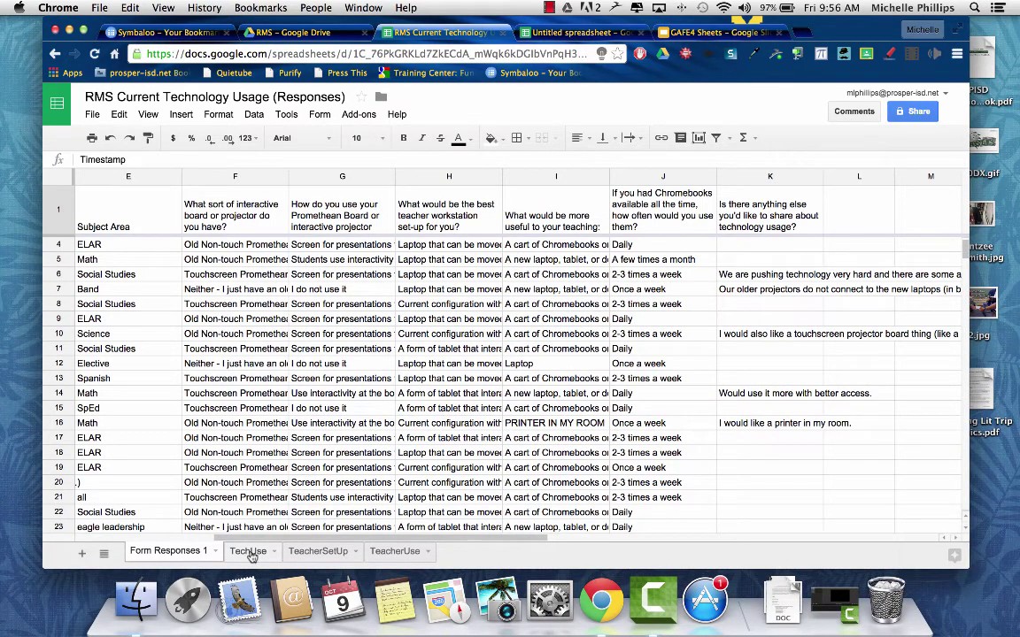
Show the Named ranges panel (ChromebookUse, Projector, TeacherSetUp, TeacherUse, TechUse) and return to column A.
{"action": "left_click", "coordinate": [254, 114]}
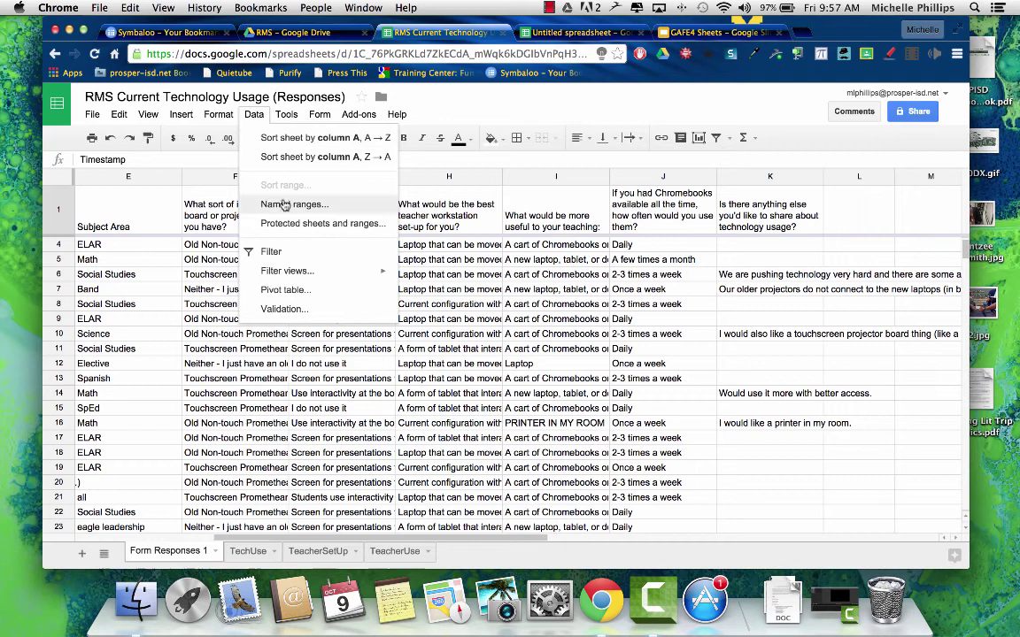
{"action": "left_click", "coordinate": [255, 193]}
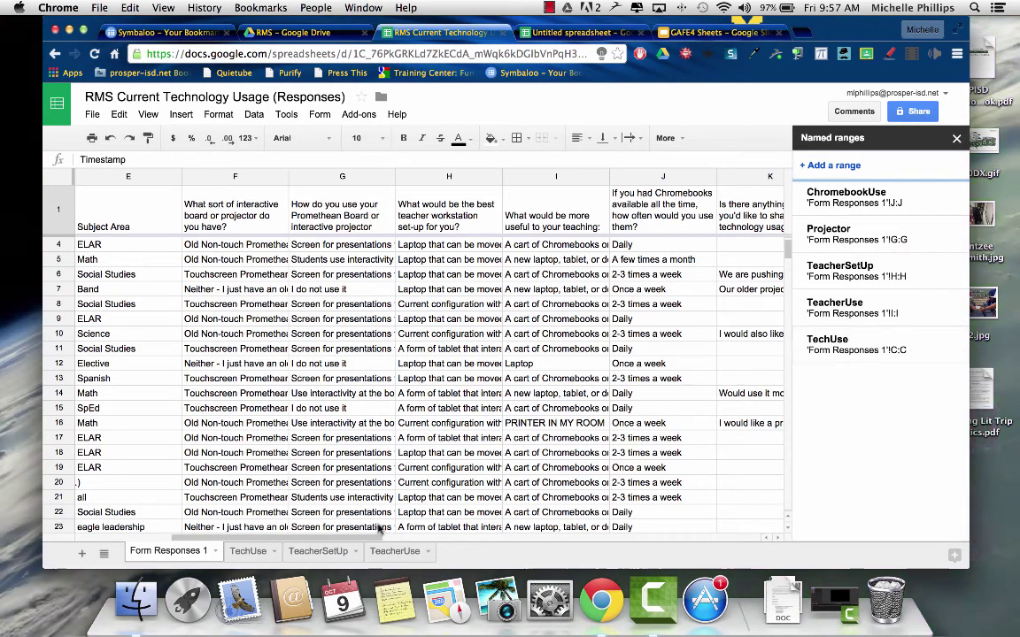
{"action": "left_click_drag", "start_coordinate": [374, 539], "coordinate": [296, 542]}
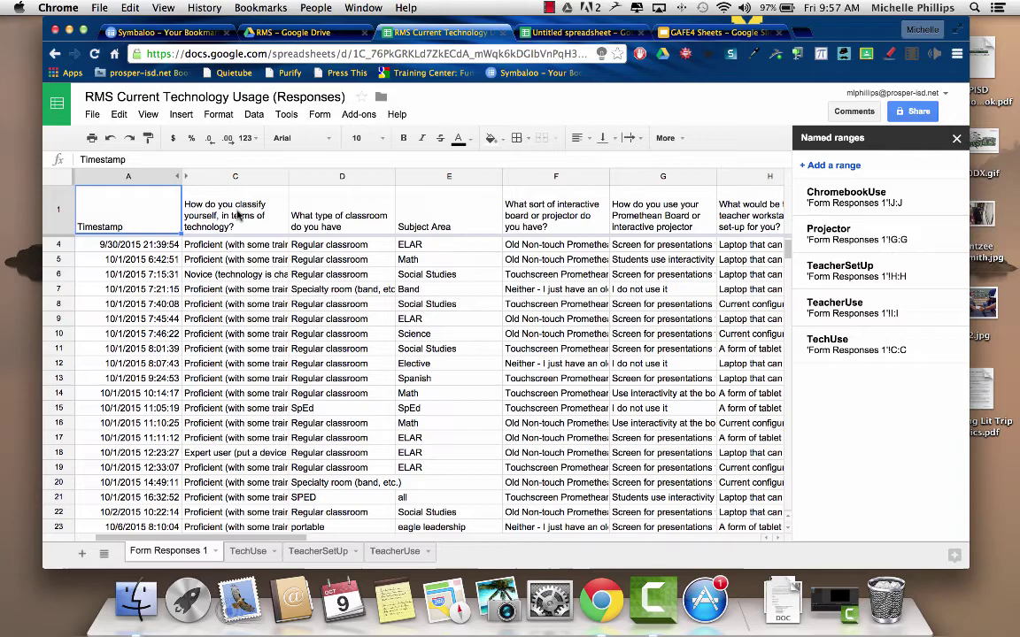
{"action": "scroll", "coordinate": [254, 289], "scroll_direction": "down", "scroll_amount": 3}
{"action": "scroll", "coordinate": [254, 289], "scroll_direction": "up", "scroll_amount": 3}
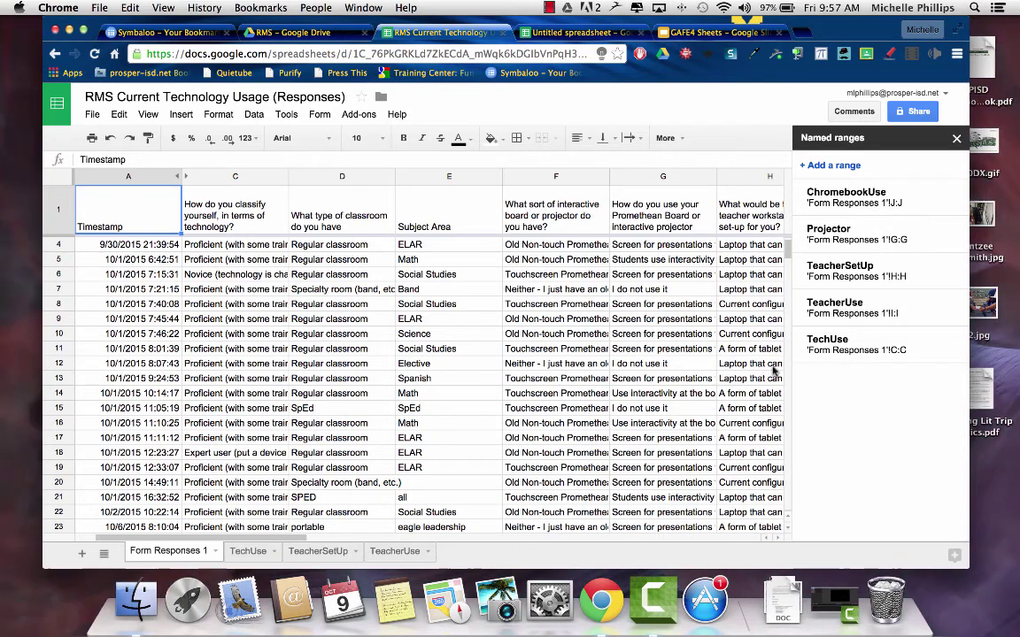
{"action": "left_click", "coordinate": [239, 177]}
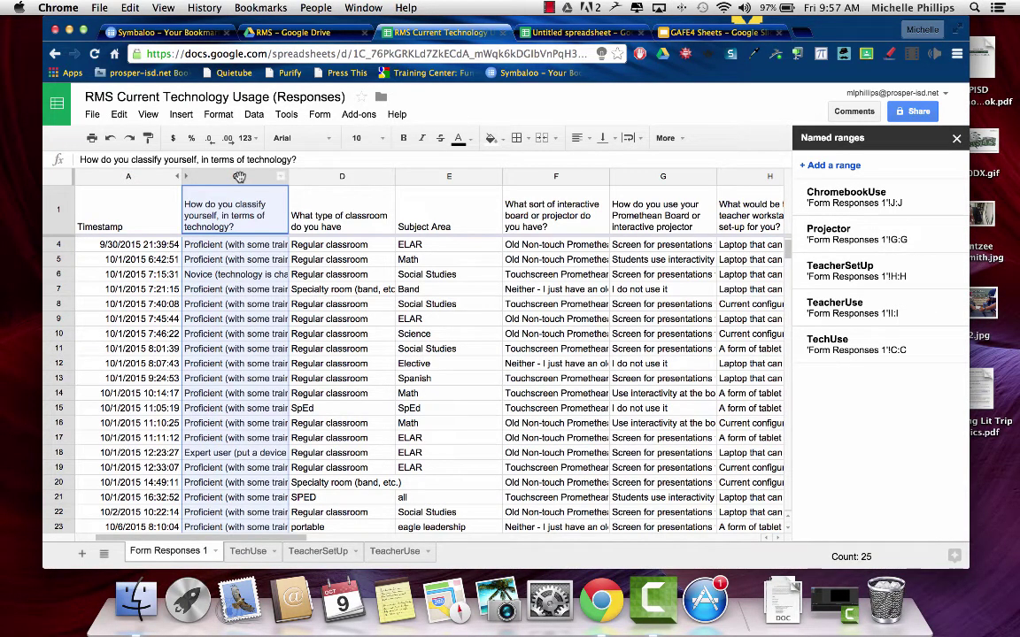
{"action": "left_click", "coordinate": [255, 116]}
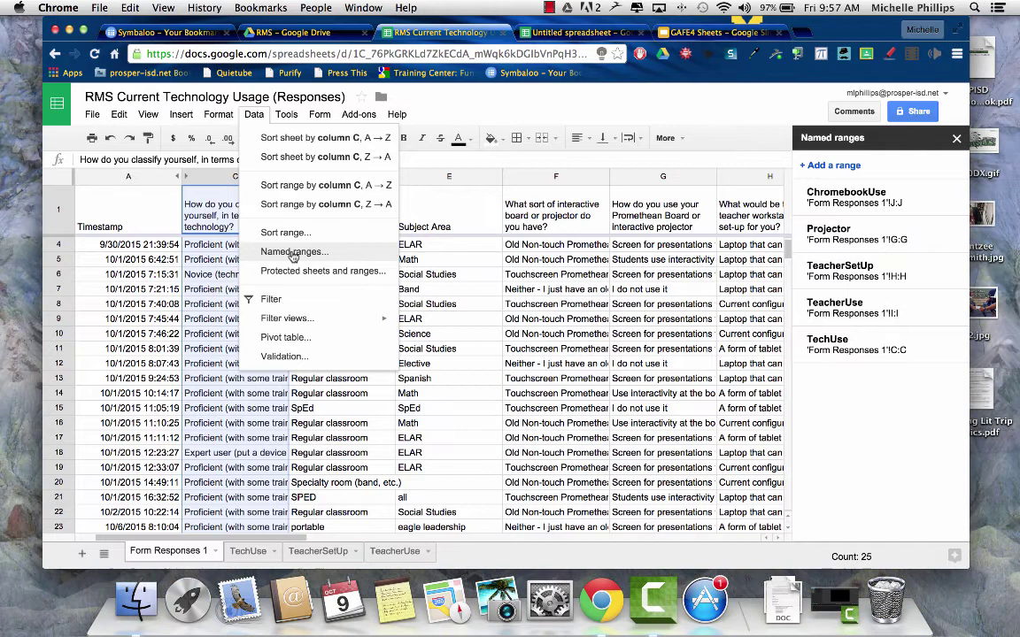
{"action": "left_click", "coordinate": [293, 253]}
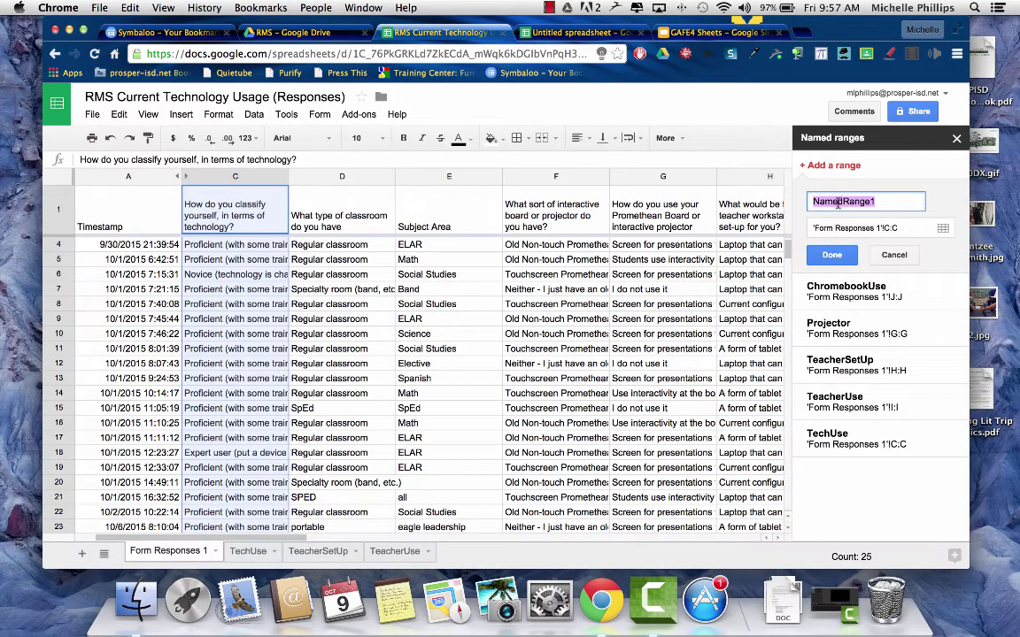
{"action": "left_click", "coordinate": [894, 255]}
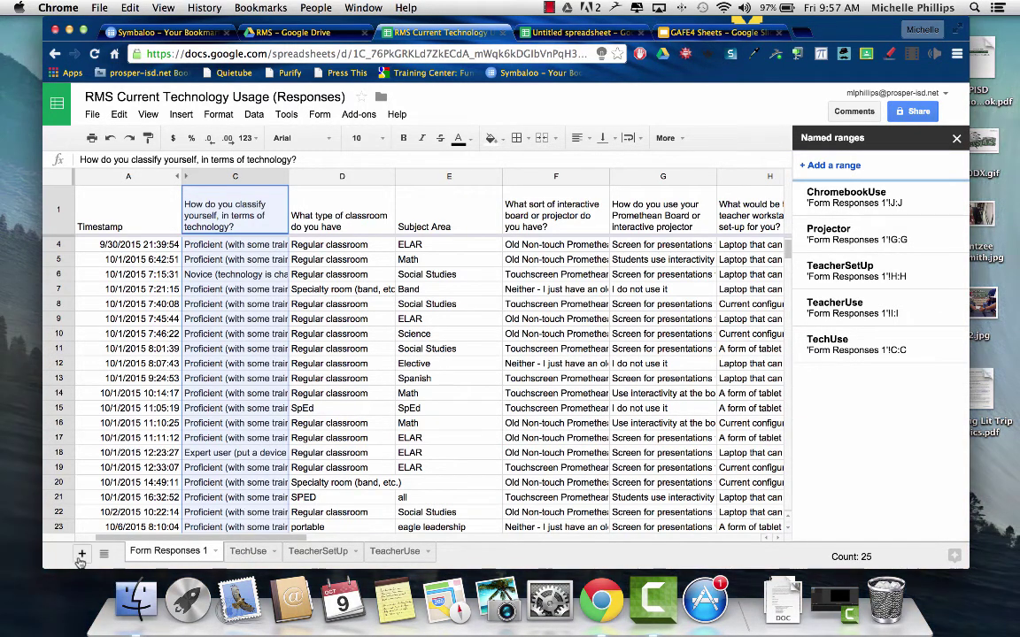
Switch to the TechUse summary sheet showing Expert, Proficient and Novice counts with its pie chart.
{"action": "left_click", "coordinate": [249, 553]}
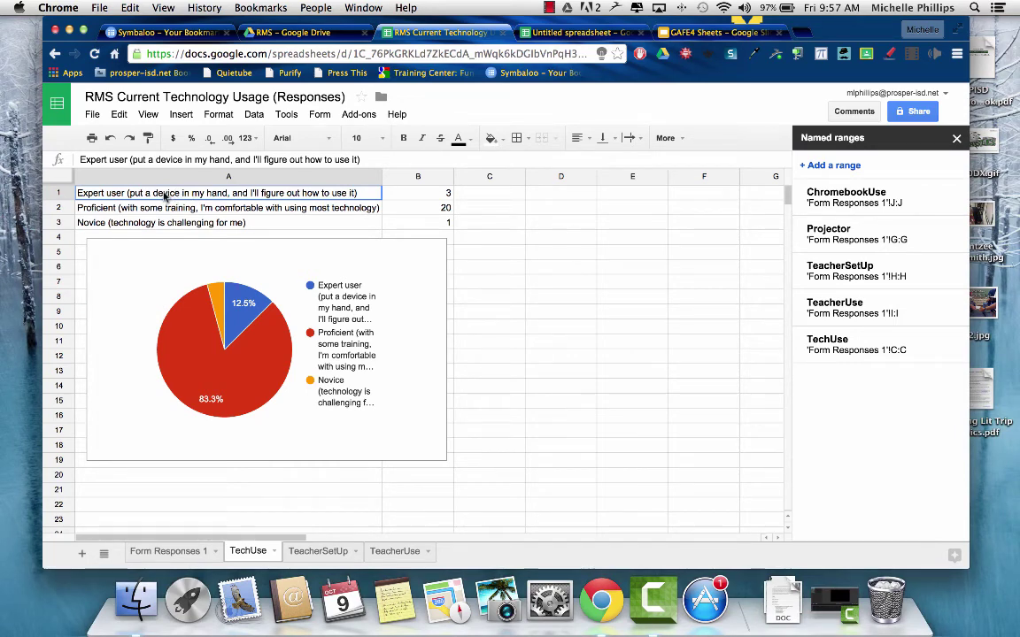
Review the =countif(TechUse,…) formulas in B1:B3, then select the range A1:B3.
{"action": "left_click", "coordinate": [414, 193]}
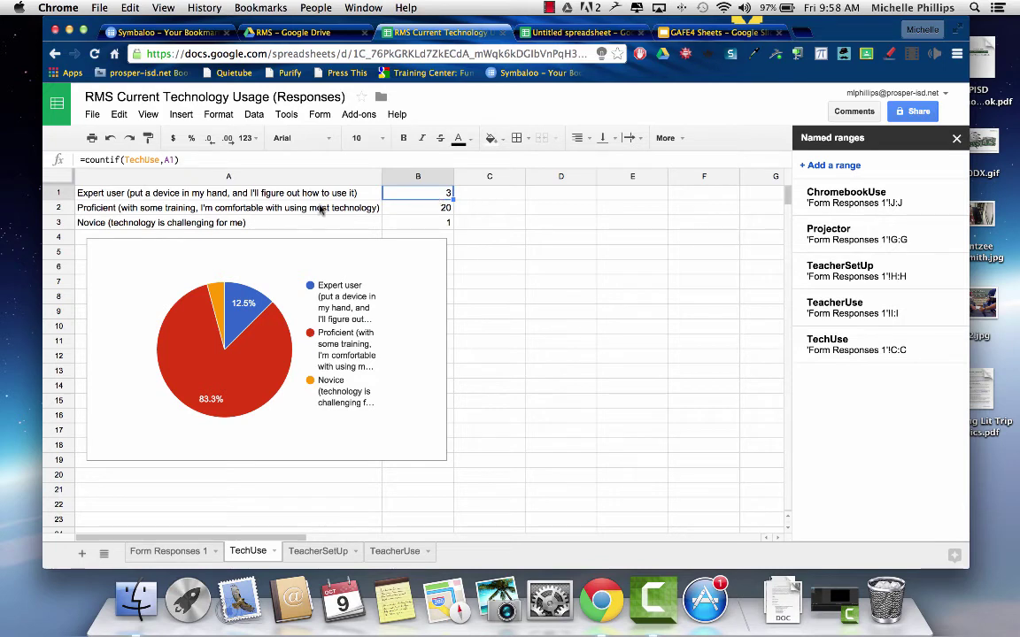
{"action": "left_click", "coordinate": [400, 210]}
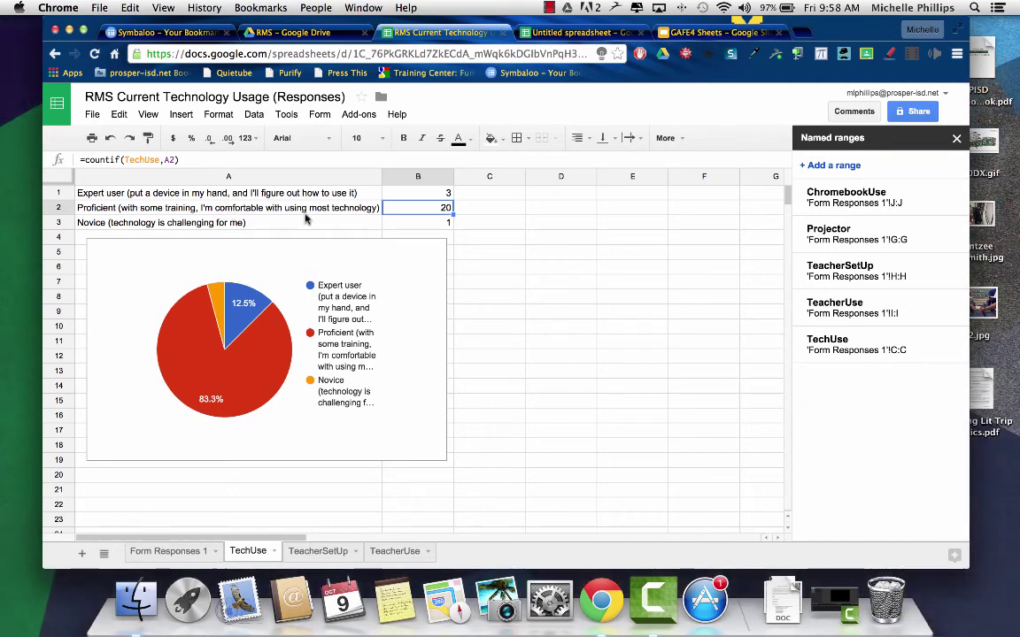
{"action": "left_click", "coordinate": [419, 226]}
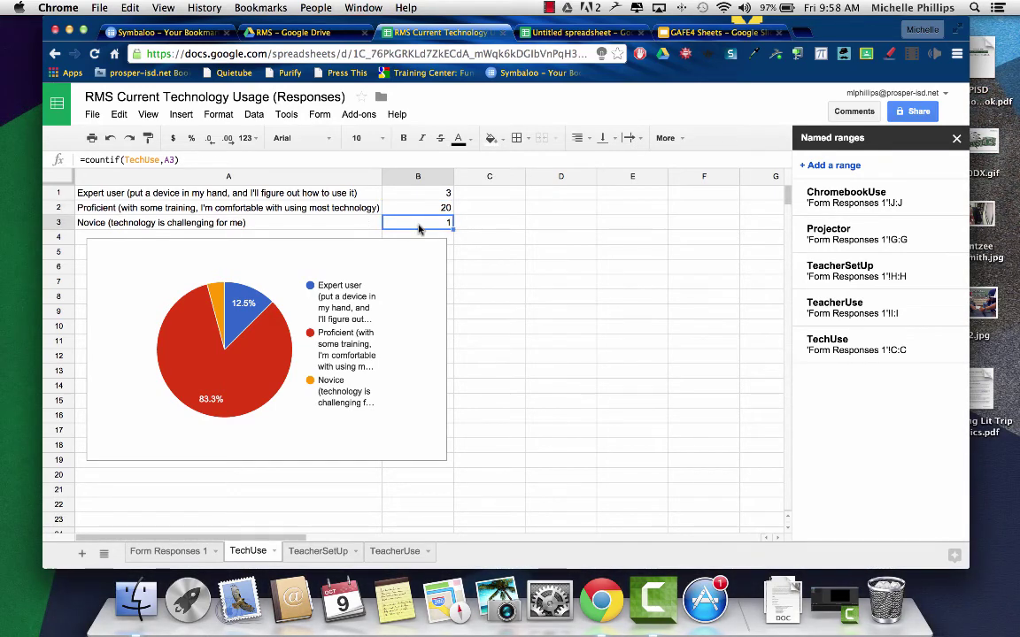
{"action": "left_click_drag", "start_coordinate": [418, 227], "coordinate": [266, 193]}
{"action": "left_click", "coordinate": [180, 114]}
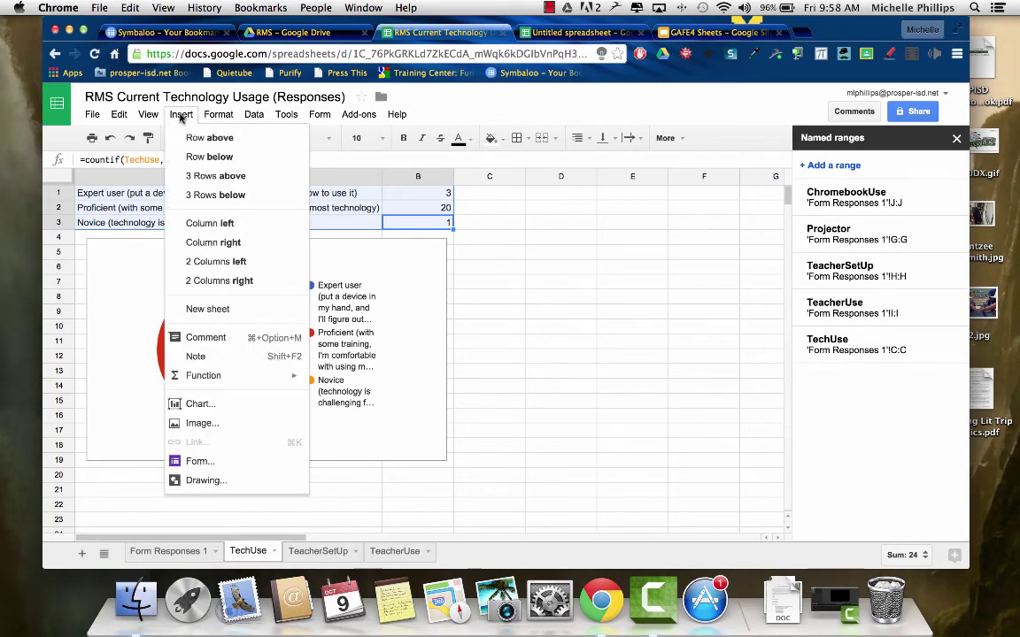
{"action": "left_click", "coordinate": [199, 404]}
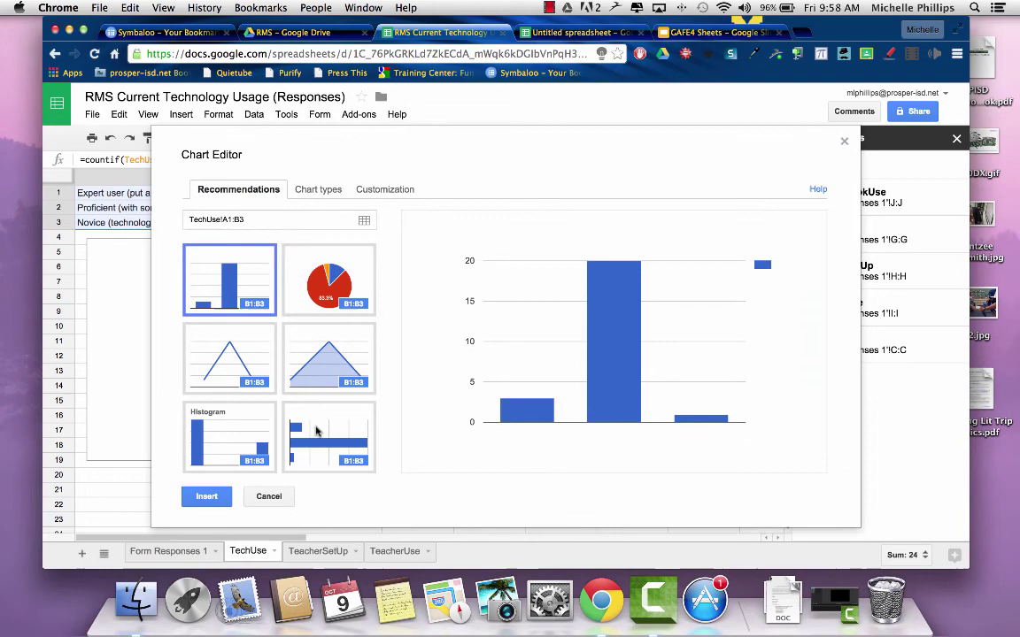
{"action": "left_click", "coordinate": [314, 191]}
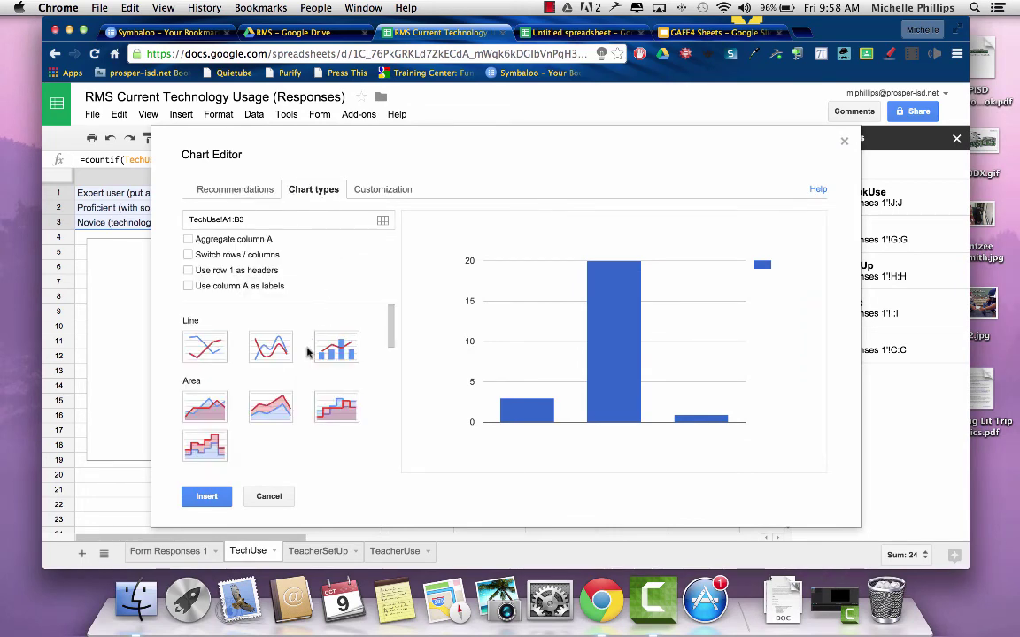
{"action": "scroll", "coordinate": [336, 354], "scroll_direction": "down", "scroll_amount": 10}
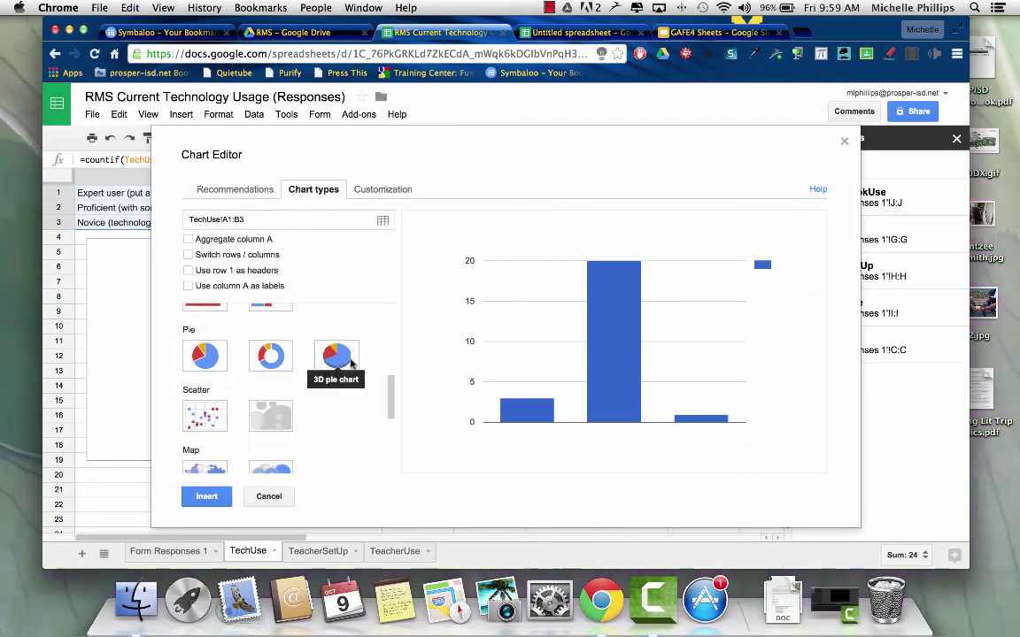
{"action": "left_click", "coordinate": [344, 357]}
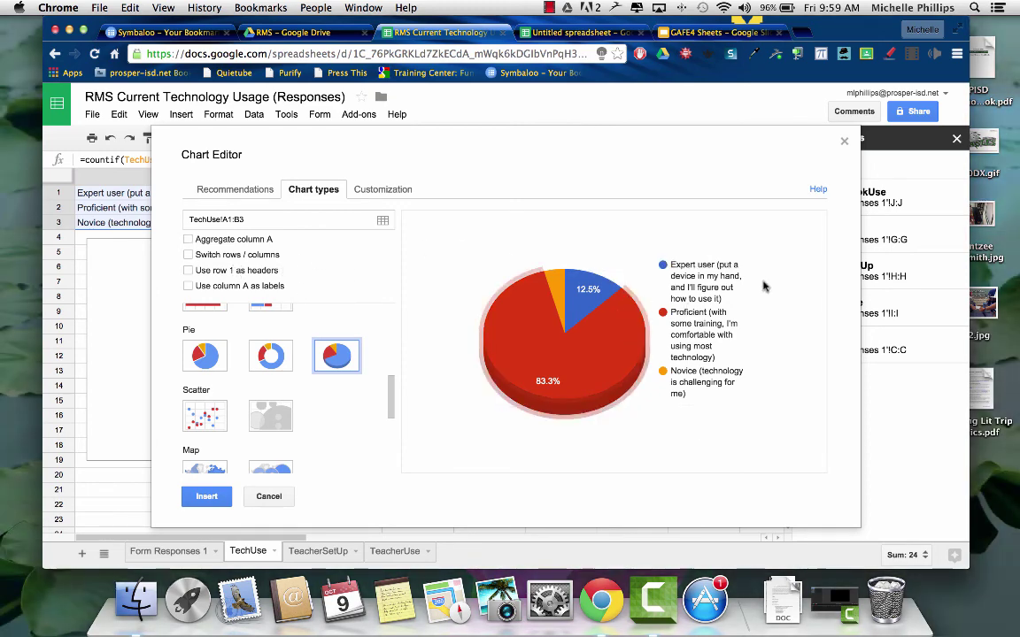
{"action": "left_click", "coordinate": [256, 350]}
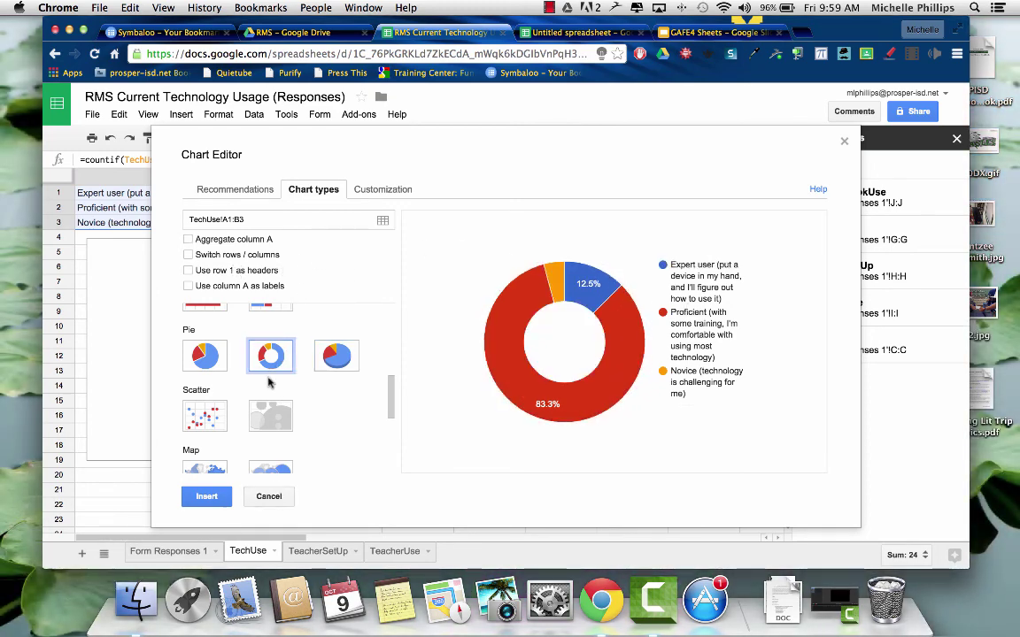
{"action": "left_click", "coordinate": [205, 355]}
{"action": "scroll", "coordinate": [252, 433], "scroll_direction": "up", "scroll_amount": 1}
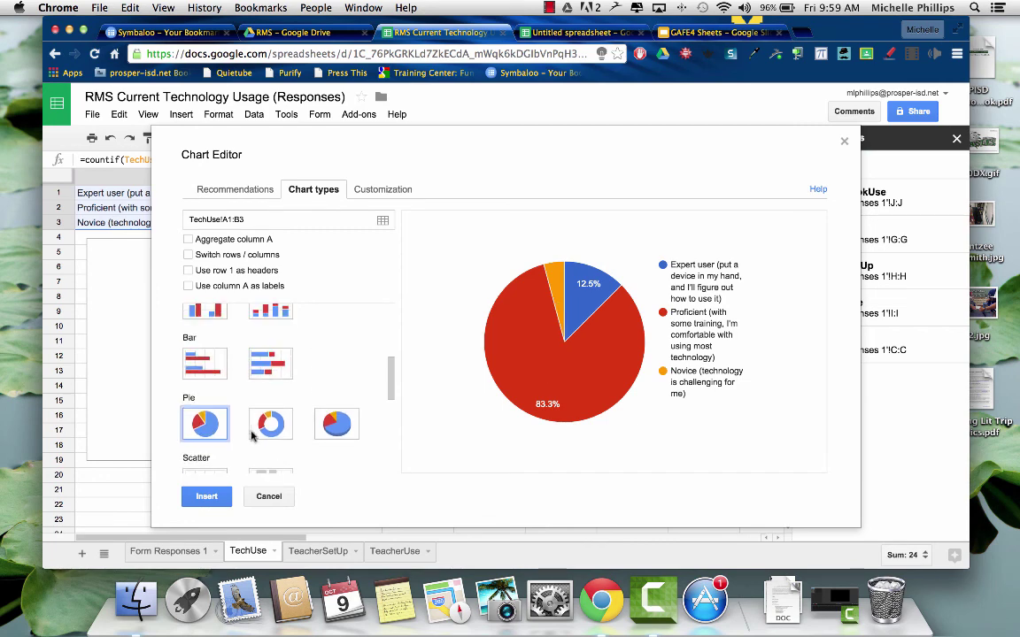
{"action": "left_click", "coordinate": [263, 372]}
{"action": "left_click", "coordinate": [204, 363]}
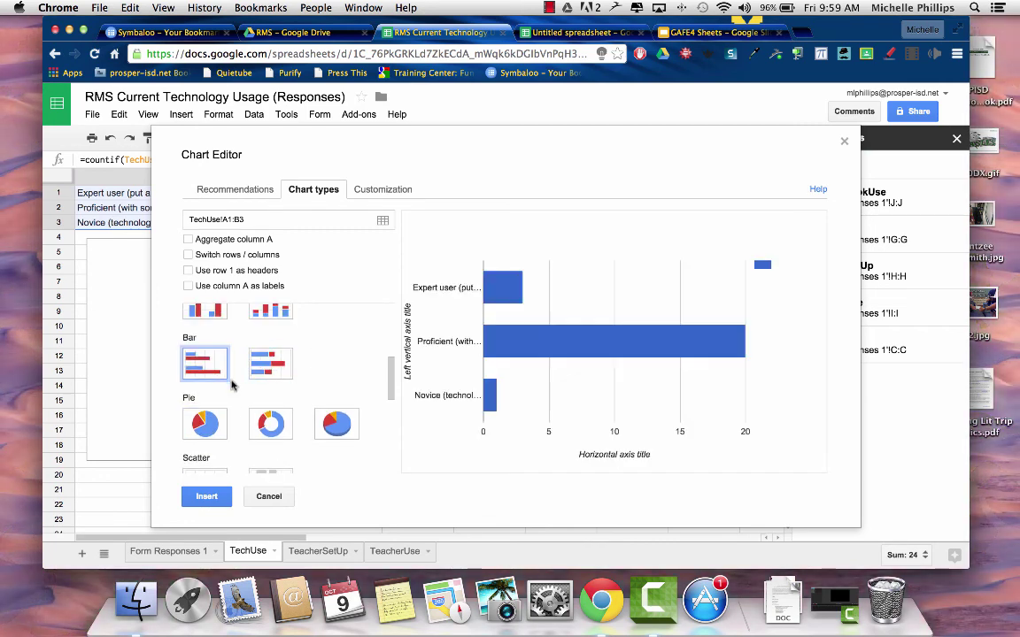
{"action": "left_click", "coordinate": [265, 496]}
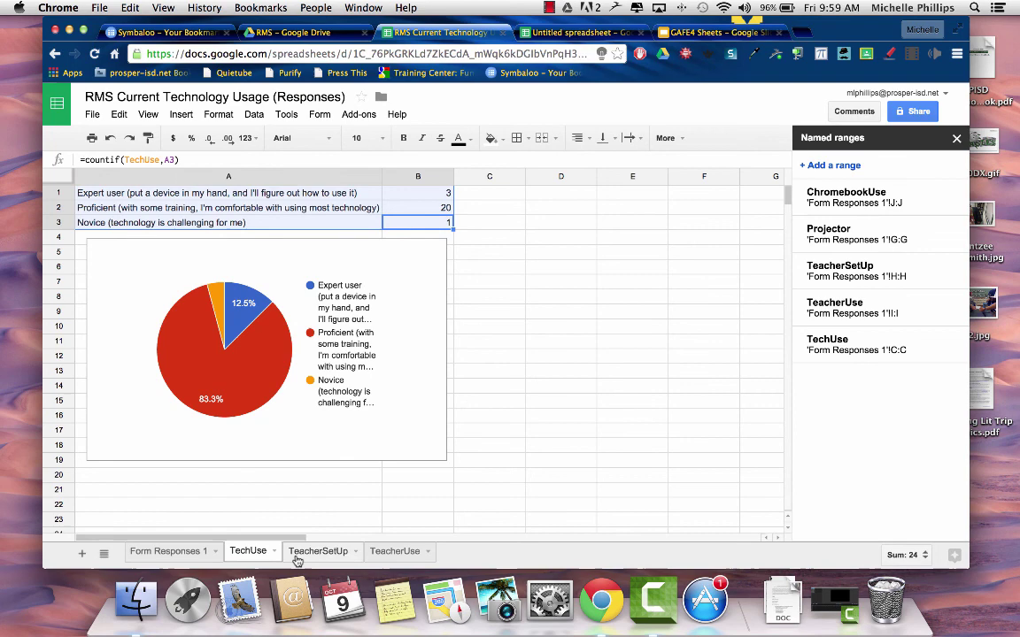
{"action": "left_click", "coordinate": [327, 552]}
{"action": "left_click", "coordinate": [387, 552]}
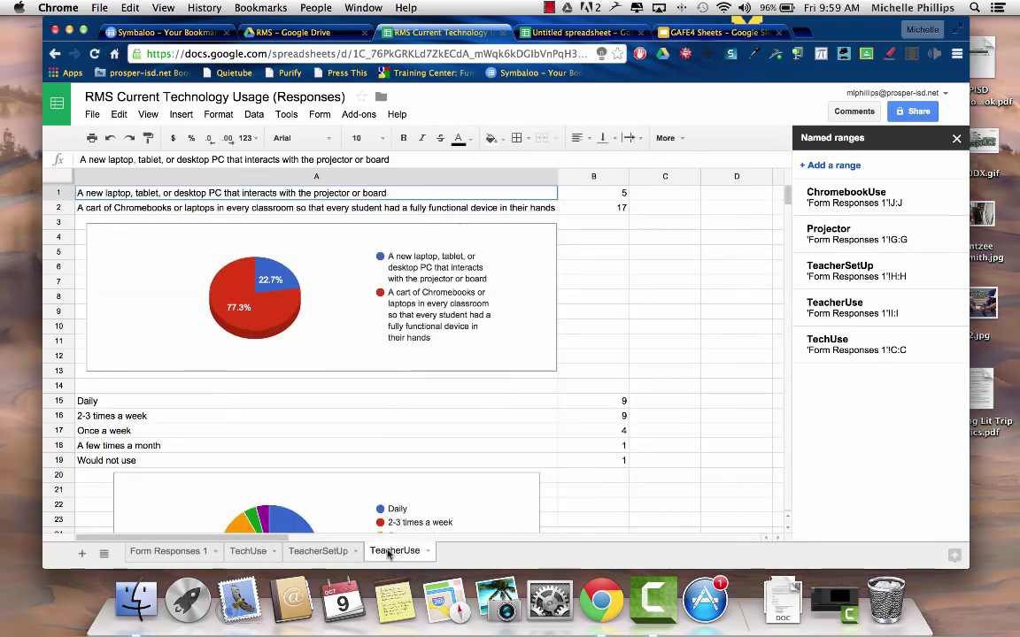
{"action": "left_click", "coordinate": [235, 551]}
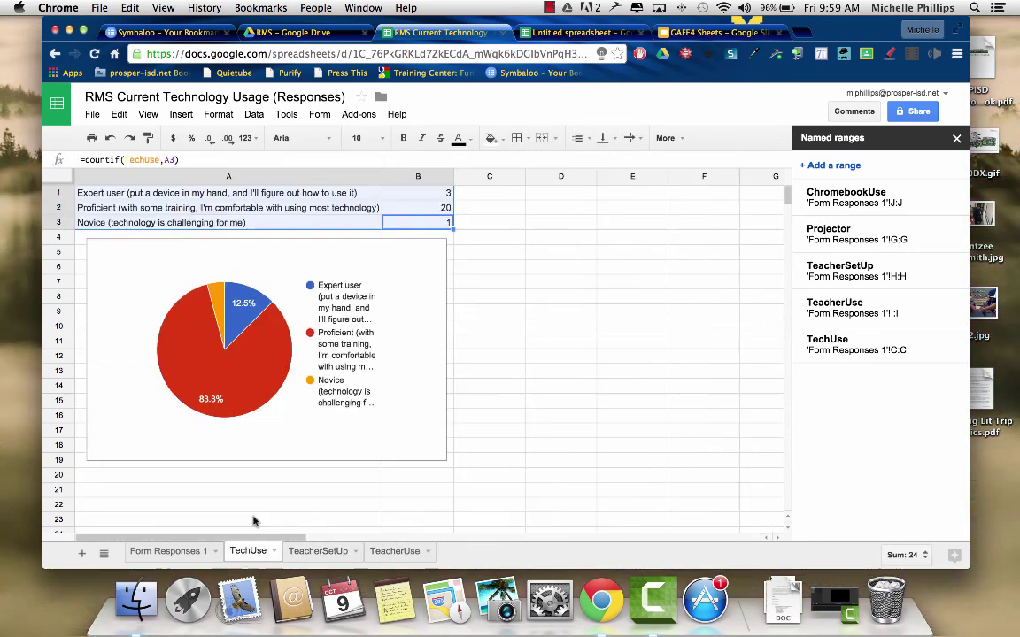